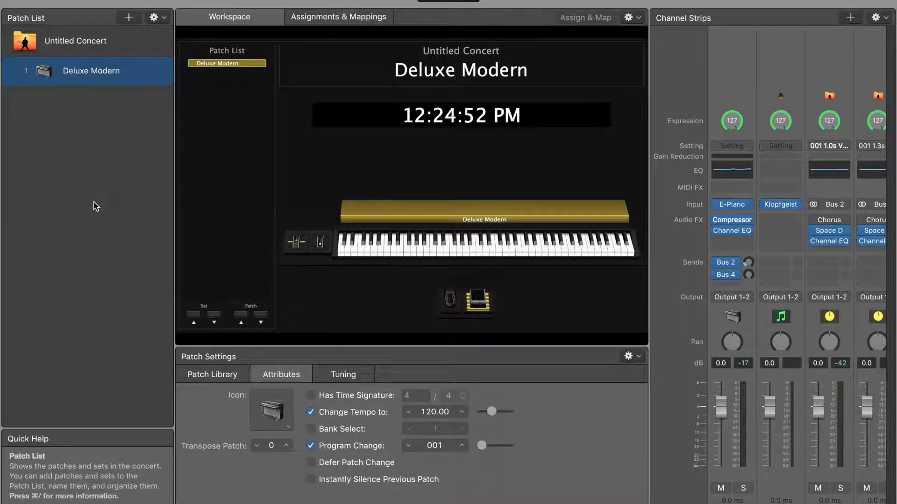
# Step: View the Deluxe Modern patch's library entry and examine its keyboard layer in the Layer Editor
pyautogui.click(208, 380)
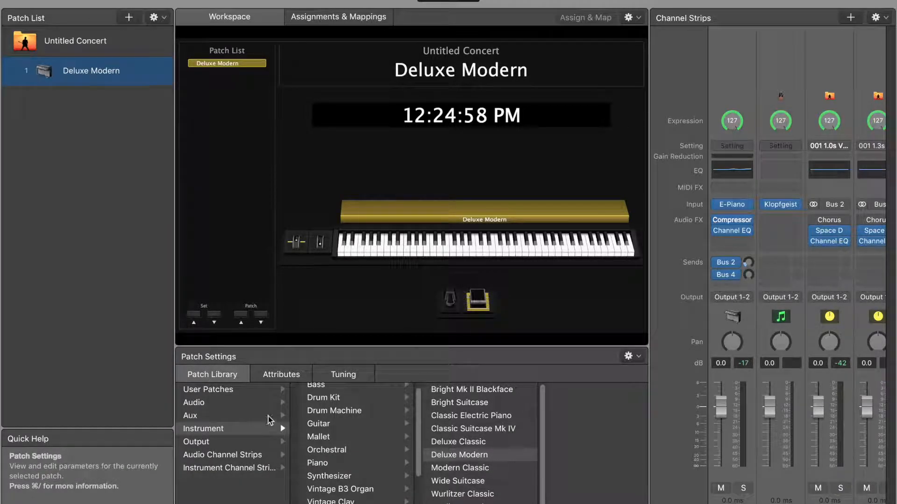
pyautogui.click(407, 240)
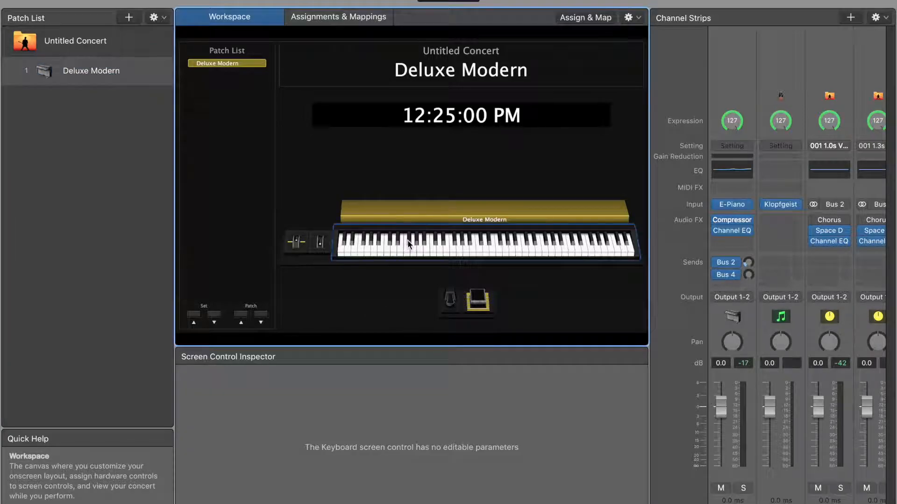
pyautogui.click(421, 222)
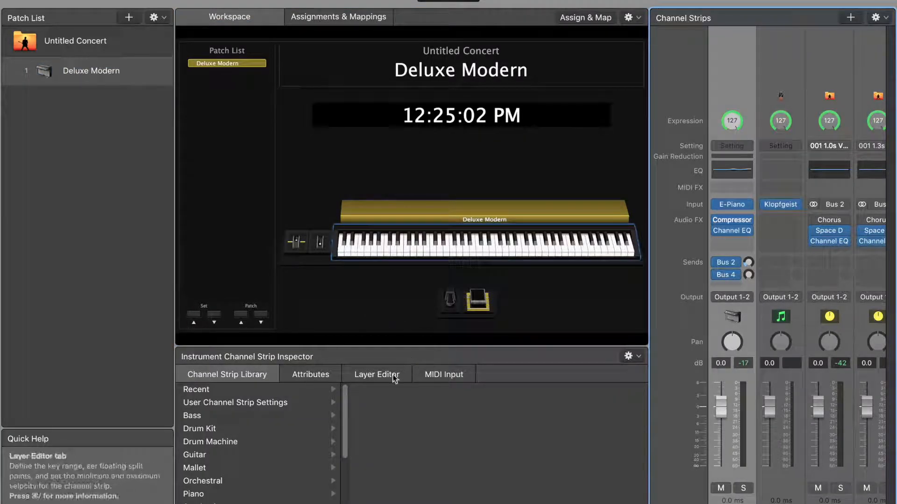
pyautogui.click(376, 374)
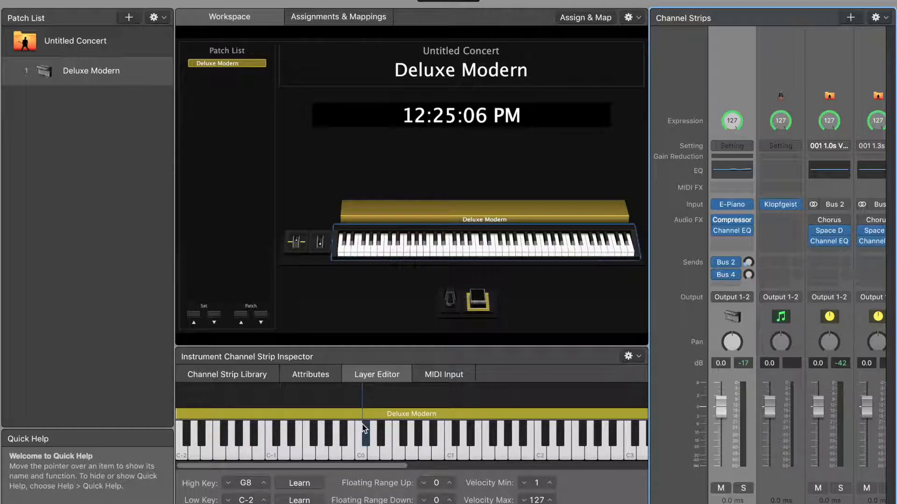
# Step: Examine the on-screen keyboard's hardware input assignment in Layout mode
pyautogui.moveTo(28, 1)
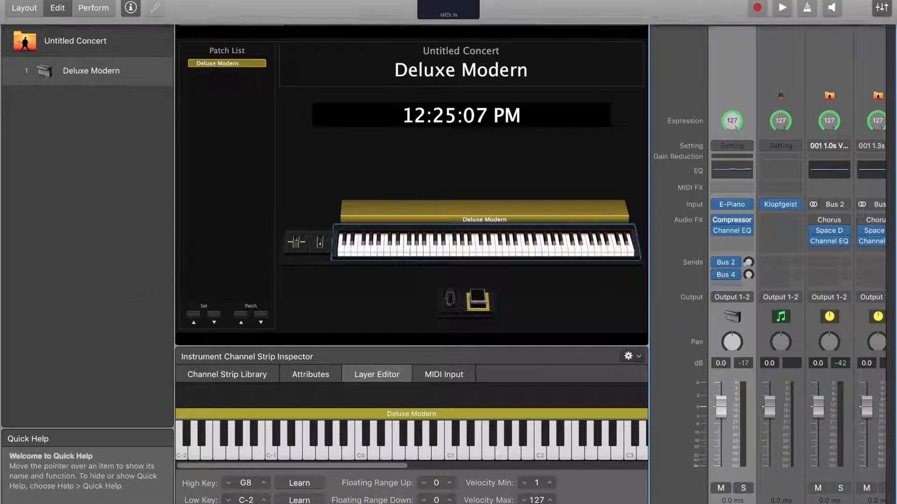
pyautogui.click(15, 16)
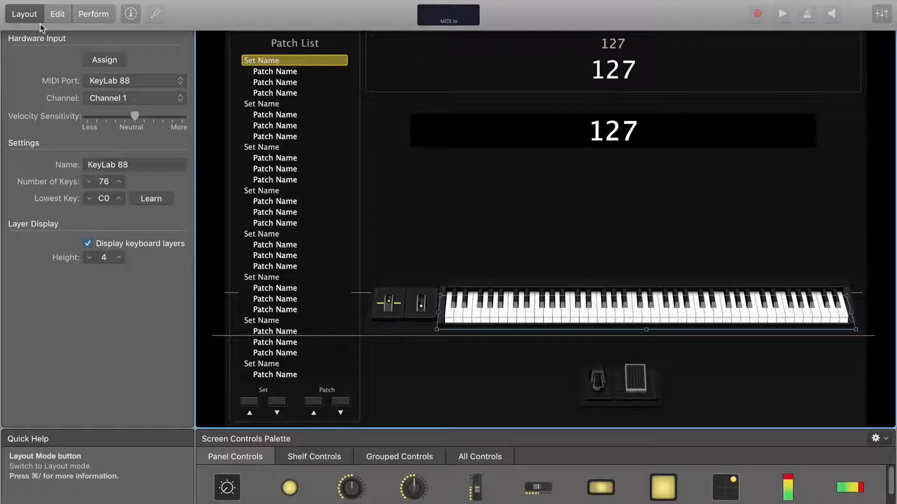
pyautogui.click(112, 60)
pyautogui.click(113, 64)
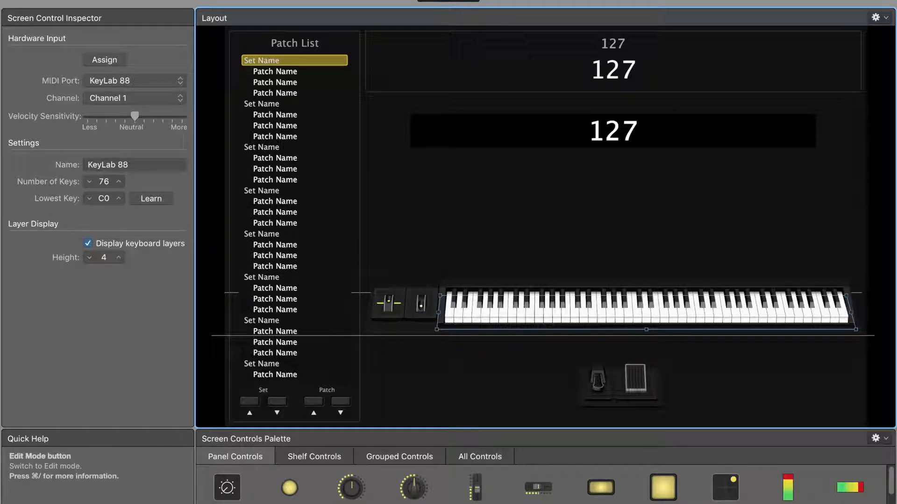
# Step: Return to Edit mode and review the Deluxe Modern patch's tempo and program change attributes
pyautogui.click(56, 10)
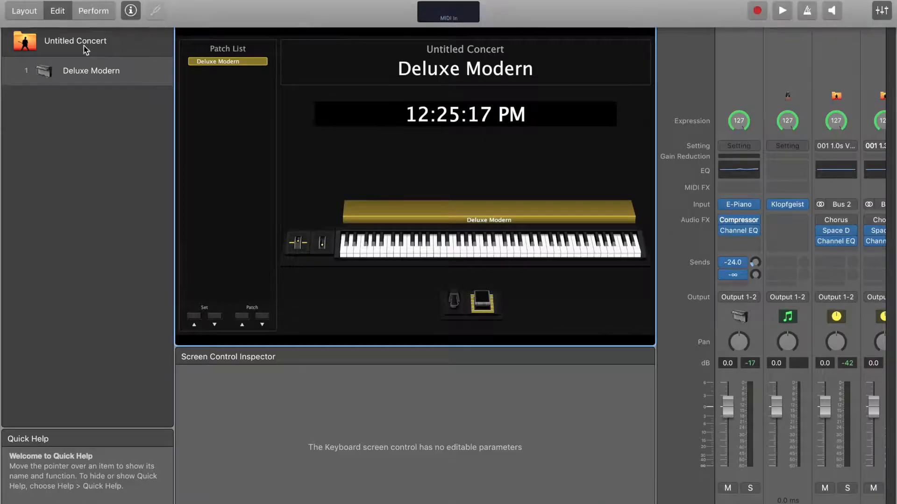
pyautogui.click(95, 81)
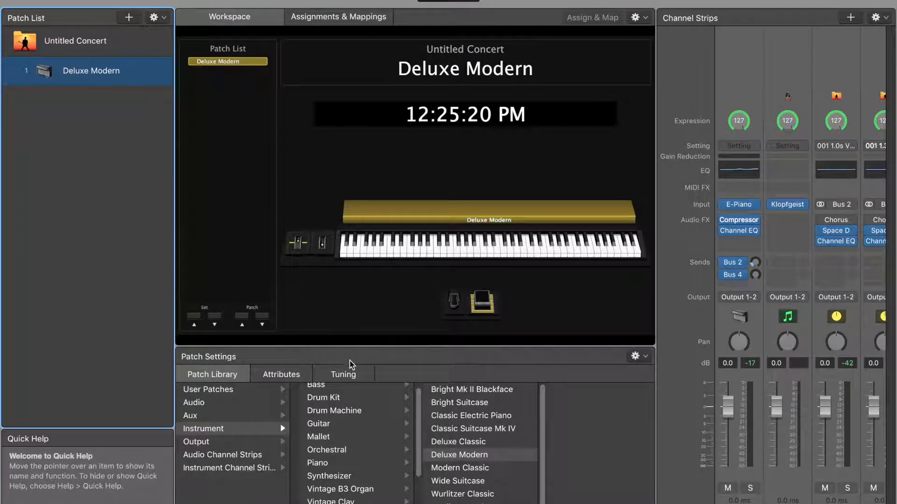
pyautogui.click(285, 374)
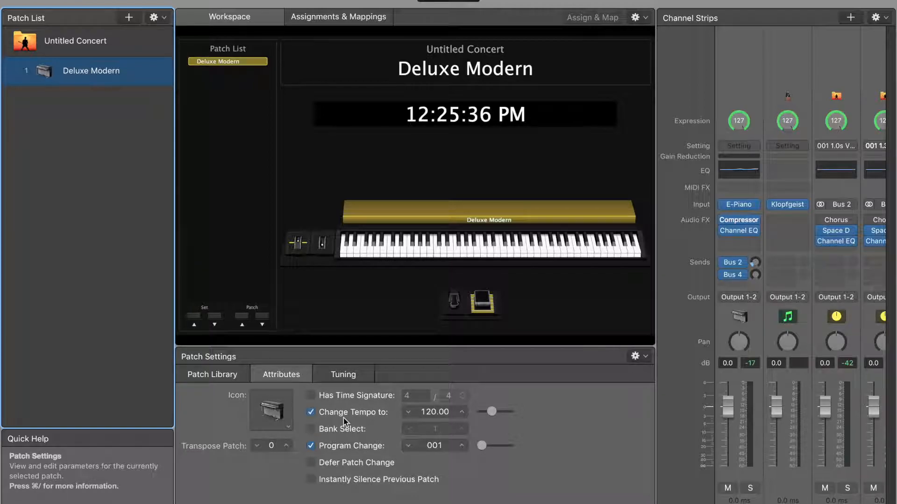
# Step: Switch to Ableton Live and load the 101 Live Bass.adg instrument onto the first MIDI track
pyautogui.hotkey('ctrl', 'Left')
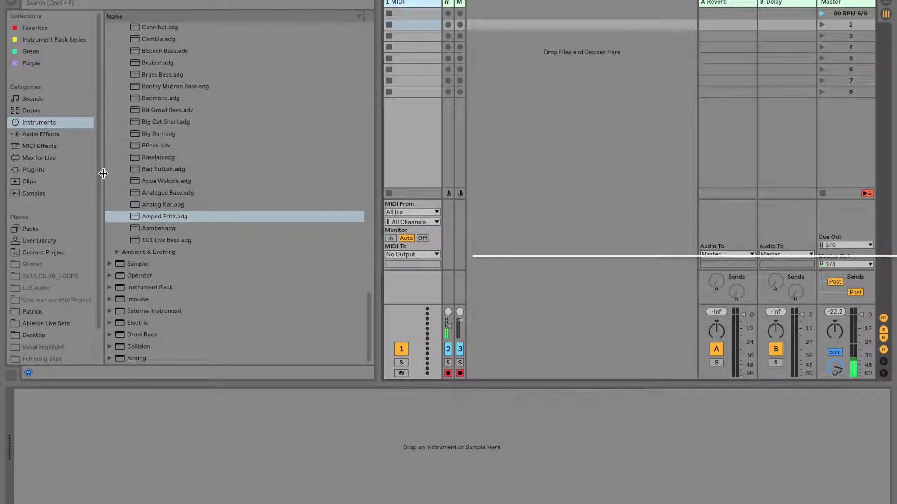
pyautogui.click(8, 5)
pyautogui.click(9, 5)
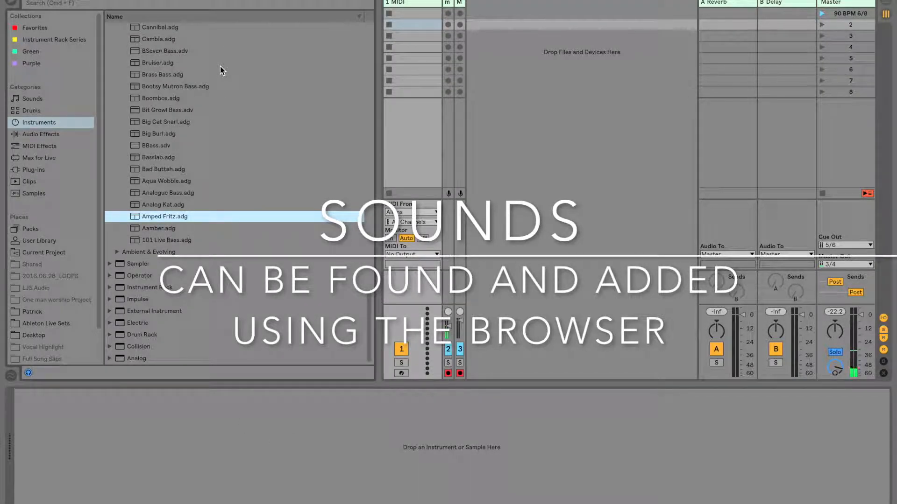
pyautogui.click(182, 239)
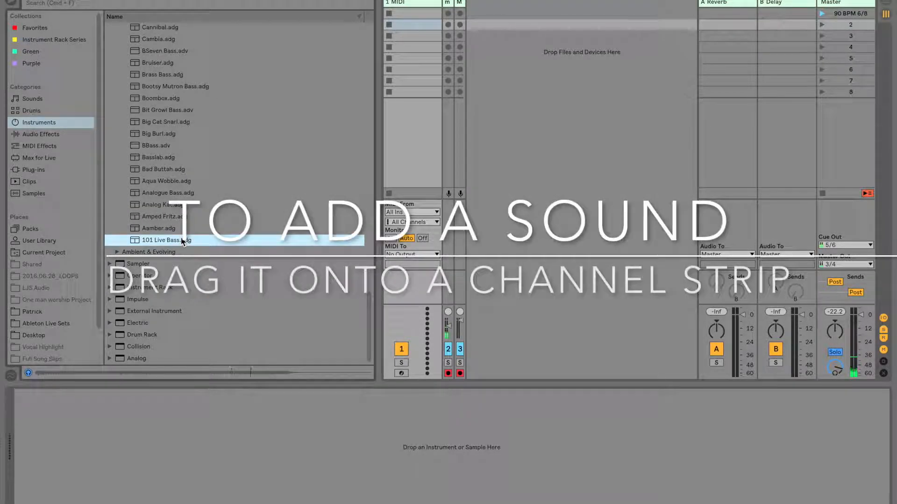
pyautogui.moveTo(185, 240); pyautogui.dragTo(407, 103)
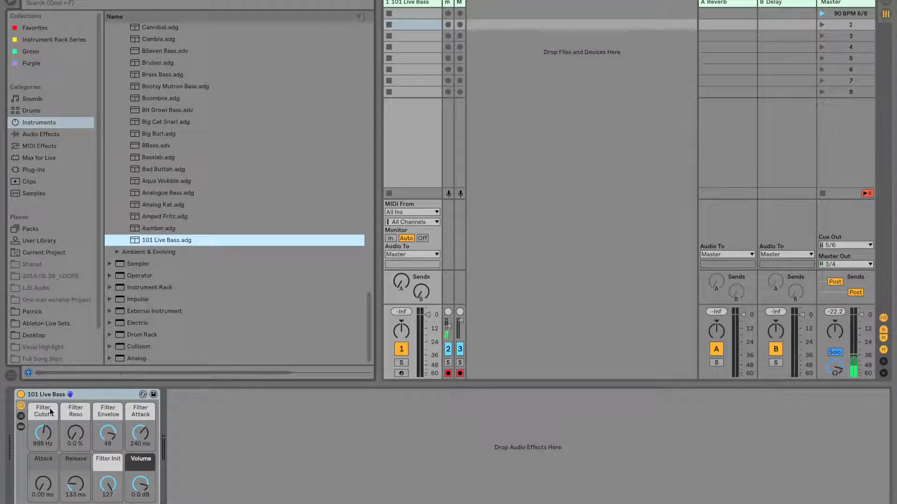
# Step: Set the bass track's monitoring to In and limit the 101 Live Bass chain's key zone to C-2 up to just above C0
pyautogui.click(21, 416)
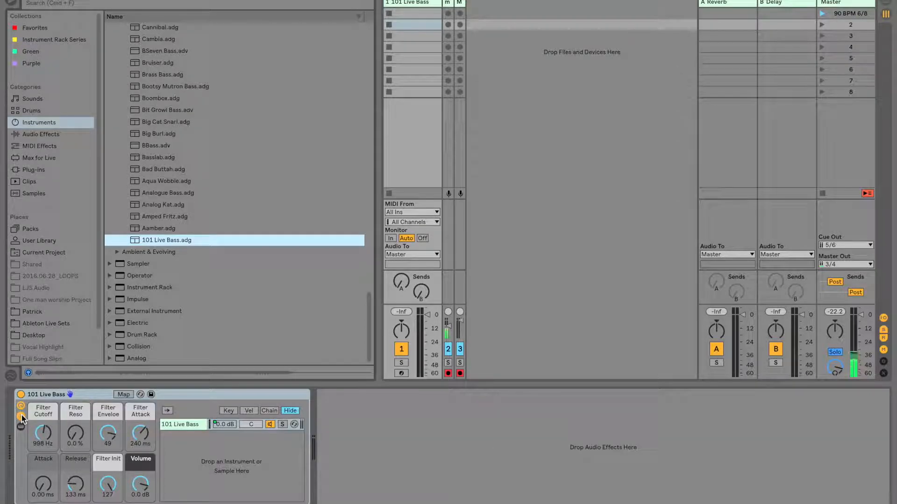
pyautogui.click(228, 411)
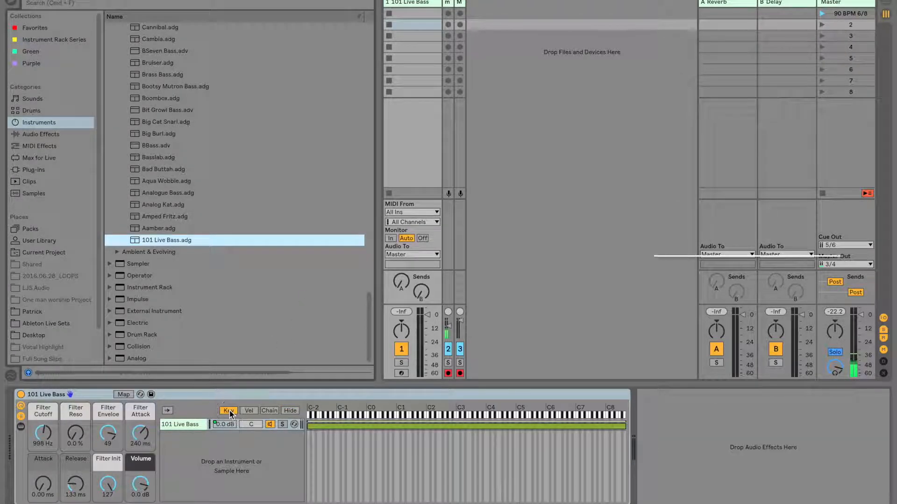
pyautogui.click(390, 238)
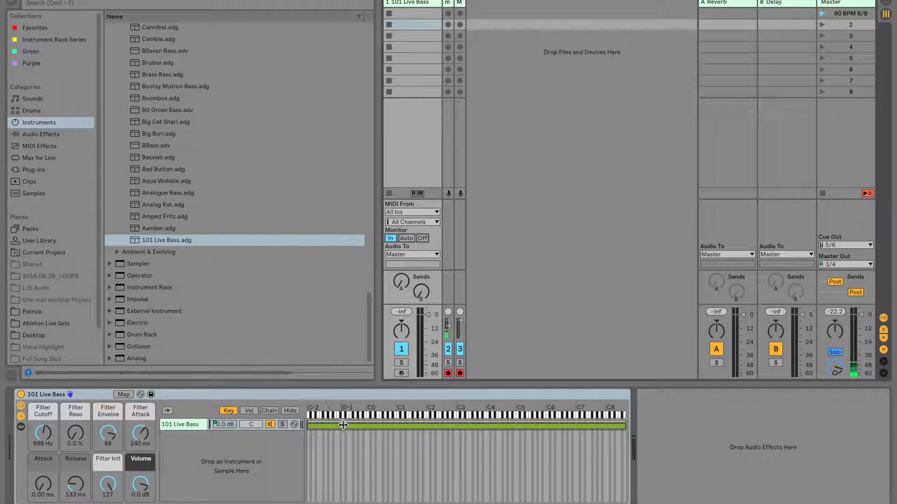
pyautogui.moveTo(624, 425)
pyautogui.mouseDown()
pyautogui.moveTo(346, 432)
pyautogui.moveTo(490, 427)
pyautogui.moveTo(414, 426)
pyautogui.mouseUp()
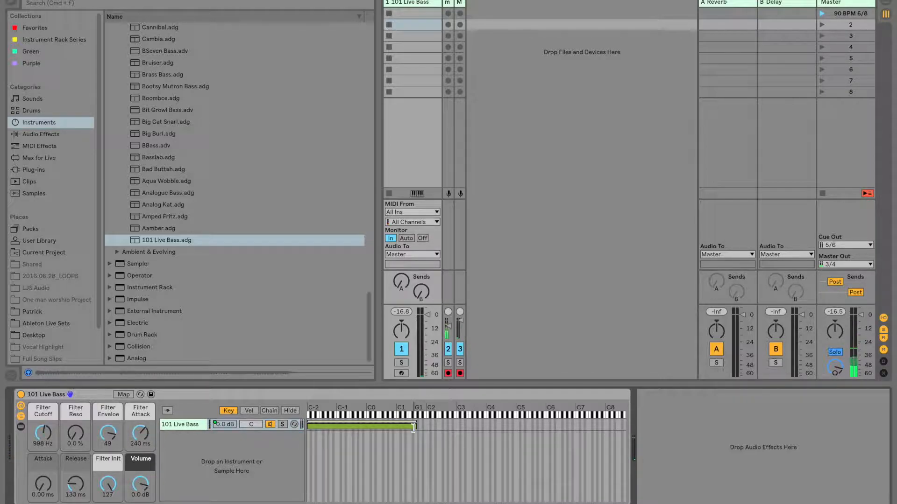
pyautogui.moveTo(413, 426); pyautogui.dragTo(383, 431)
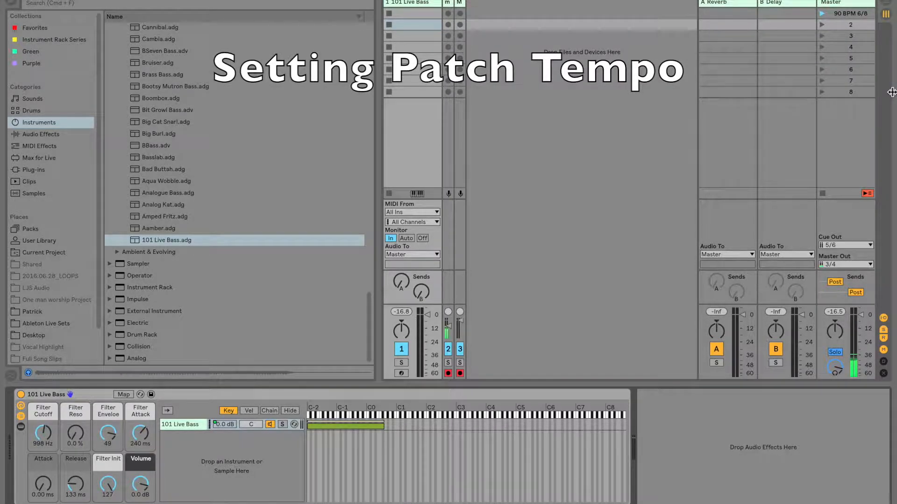
# Step: Look through scenes 1 to 8 on the Master track
pyautogui.click(845, 16)
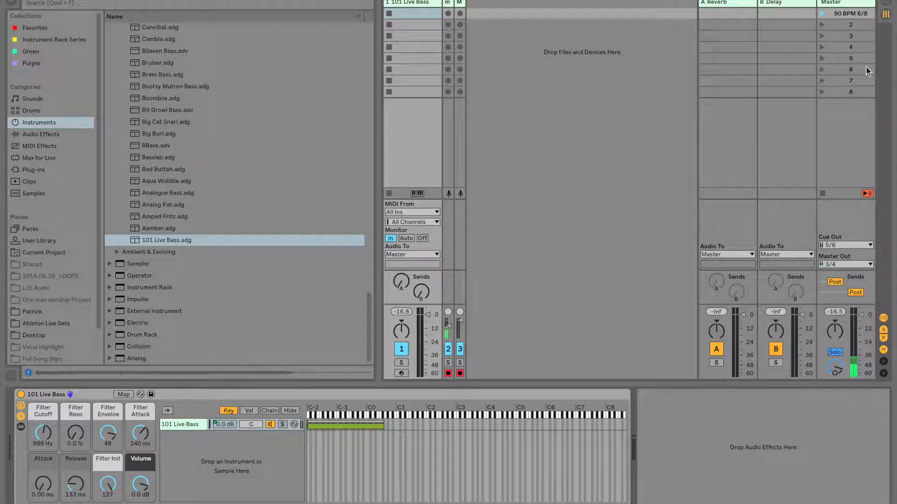
pyautogui.click(861, 27)
pyautogui.click(860, 38)
pyautogui.click(860, 49)
pyautogui.click(859, 60)
pyautogui.click(858, 69)
pyautogui.click(856, 81)
pyautogui.click(856, 92)
pyautogui.click(854, 80)
pyautogui.click(854, 71)
pyautogui.click(865, 57)
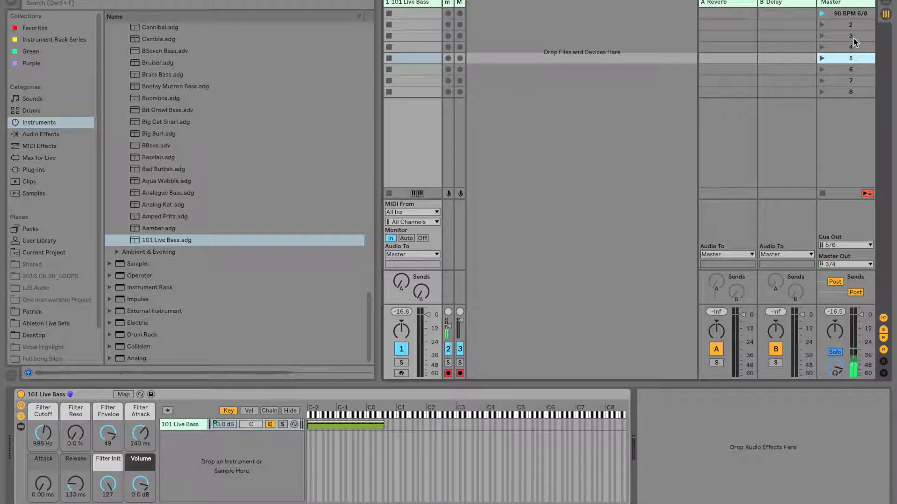
# Step: Rename scene 3 on the Master track to "80 BPM" and launch it
pyautogui.rightClick(853, 32)
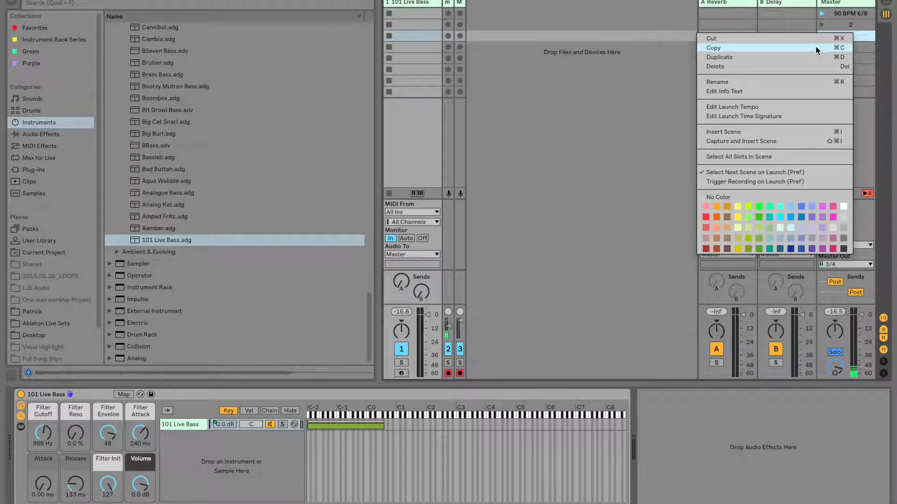
pyautogui.click(765, 82)
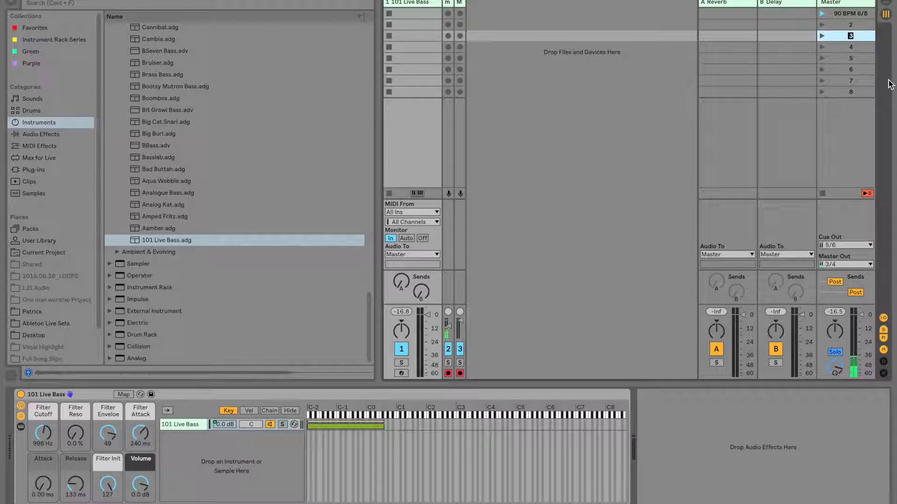
pyautogui.write('80')
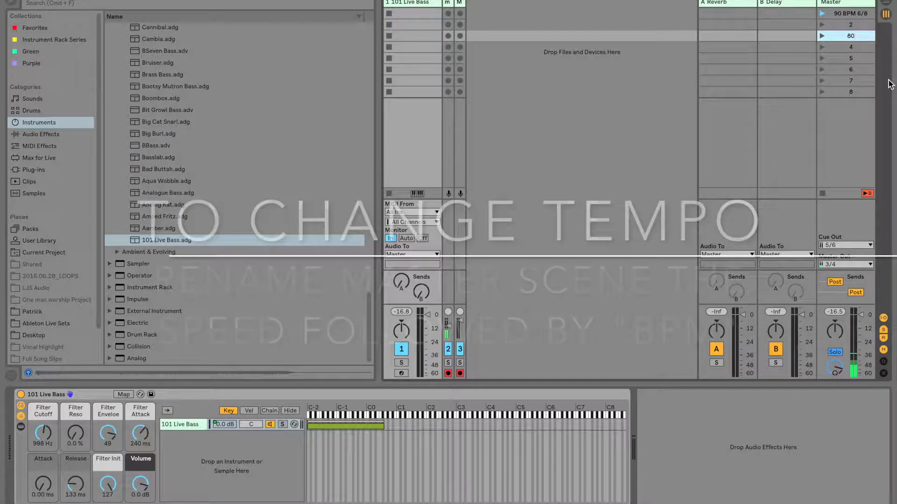
pyautogui.write(' B')
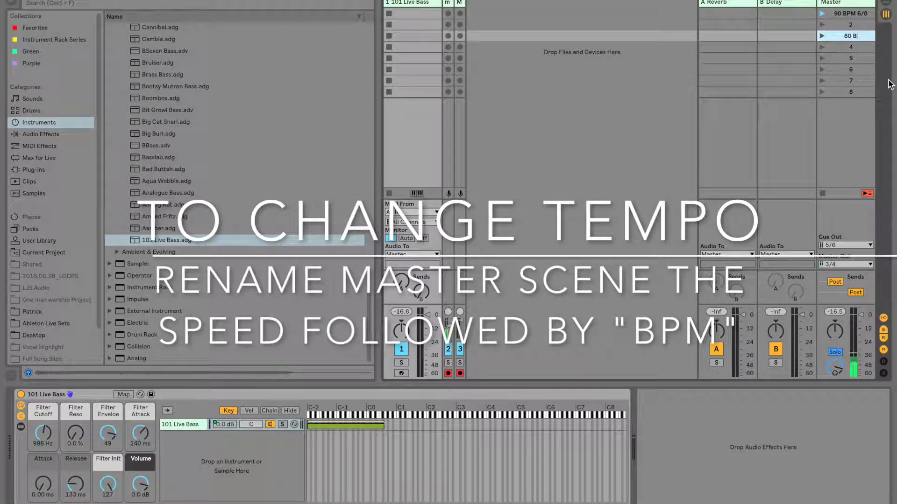
pyautogui.write('PM')
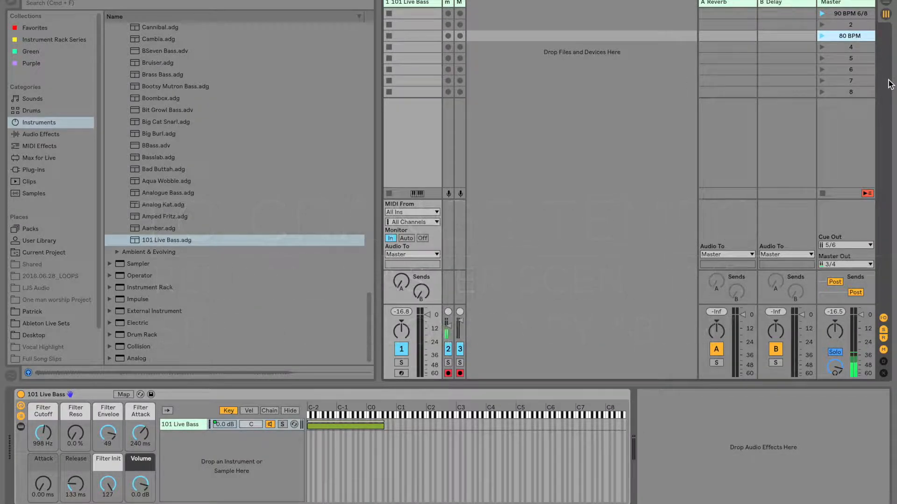
pyautogui.click(822, 36)
# Step: Add the time signature 7/8 to the end of the 80 BPM scene's name
pyautogui.press('super+r')
pyautogui.press('Right')
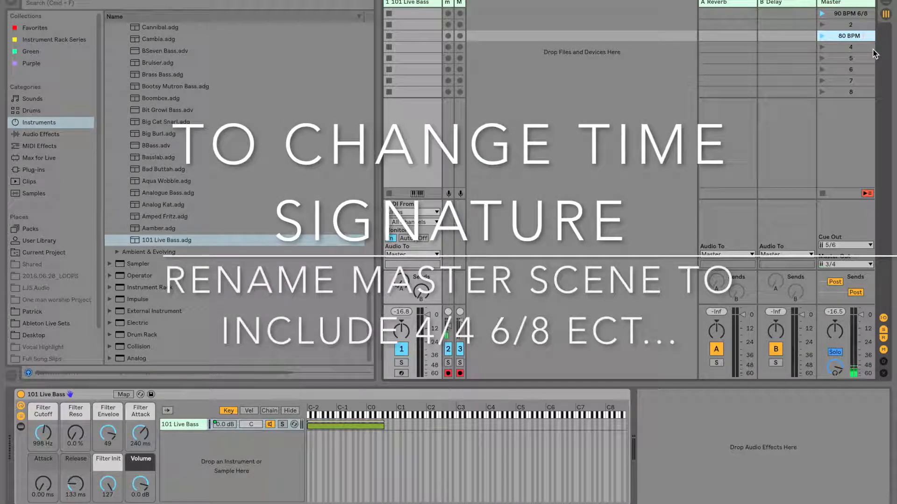
pyautogui.write('7/8')
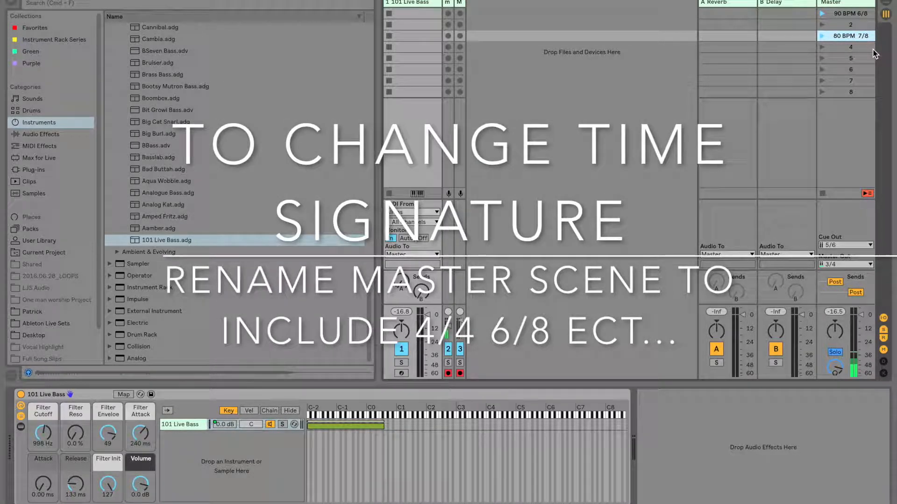
pyautogui.press('Return')
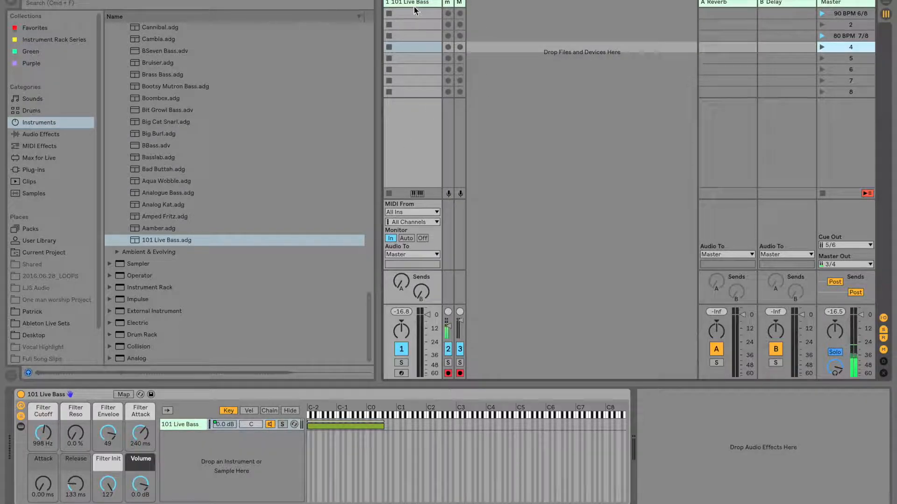
# Step: Set the 101 Live Bass track's MIDI input to KeyLab 88 Input, keeping All Channels
pyautogui.click(412, 212)
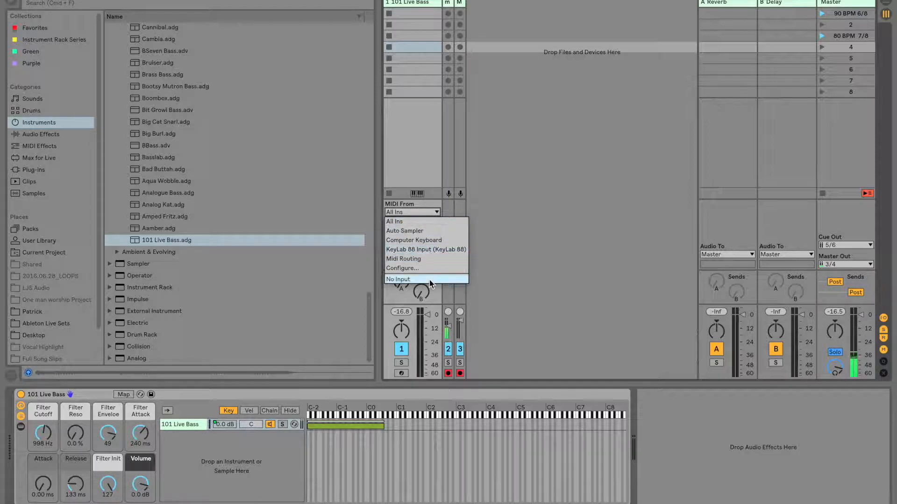
pyautogui.click(431, 248)
pyautogui.click(427, 222)
pyautogui.click(427, 223)
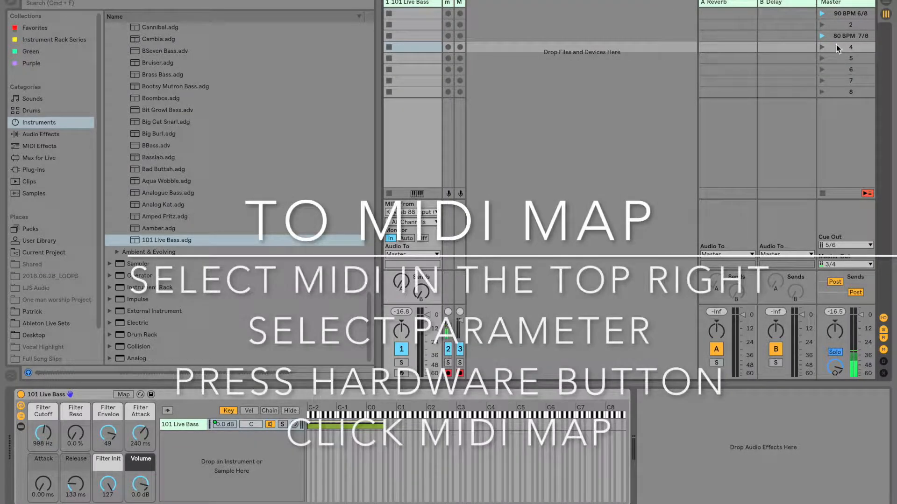
# Step: Map the 101 Live Bass track volume to MIDI controller CC 83 on channel 1
pyautogui.click(846, 1)
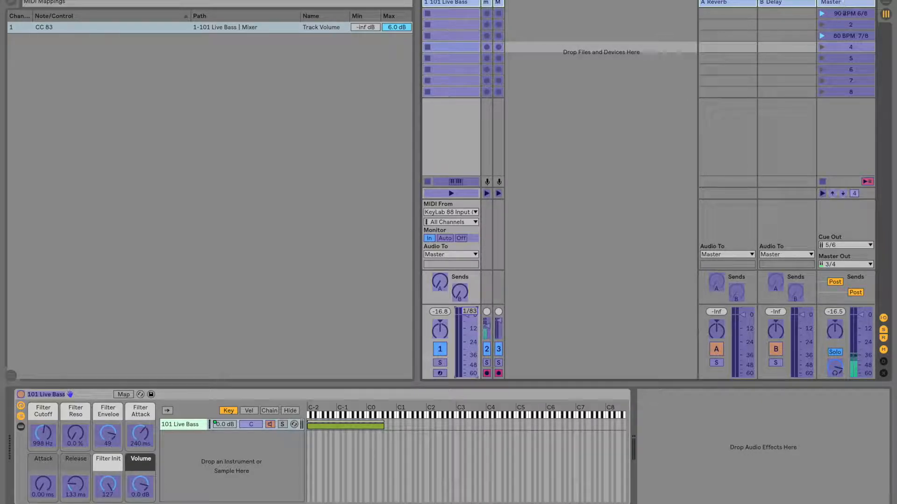
pyautogui.press('super+m')
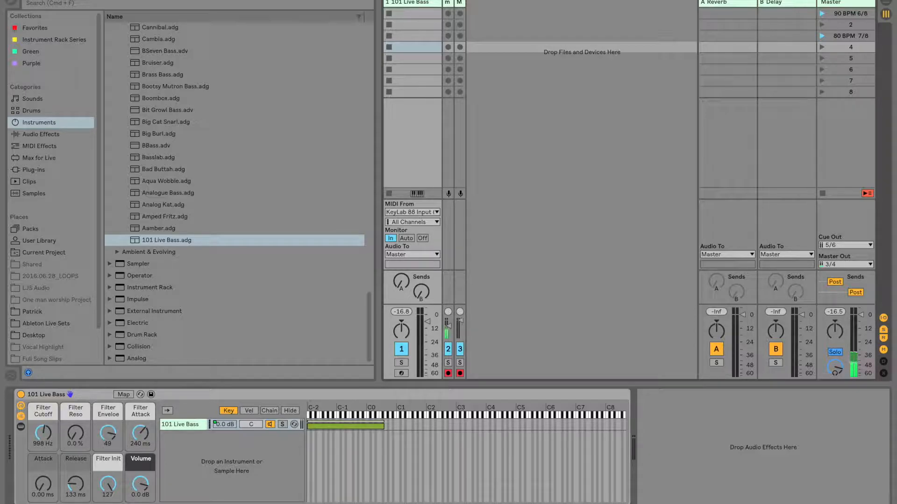
# Step: Map computer key 9 to launch scene 2 on the Master track
pyautogui.press('super+k')
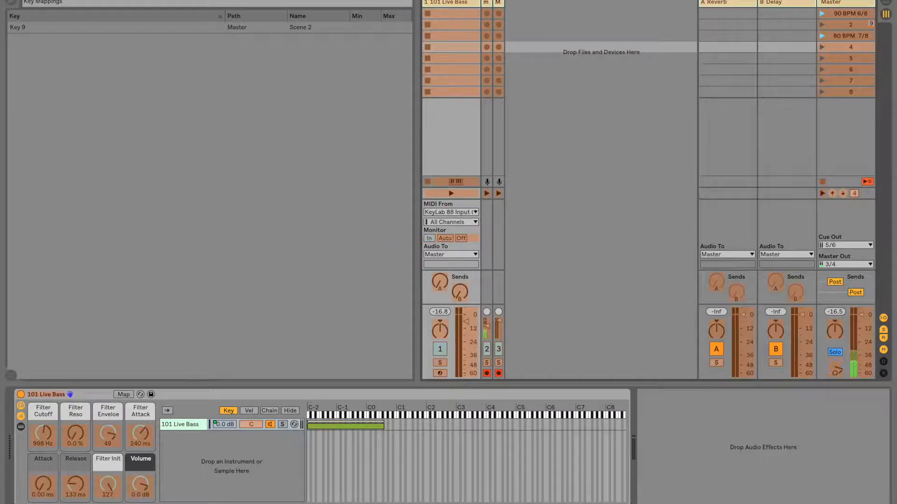
pyautogui.click(870, 27)
pyautogui.press('9')
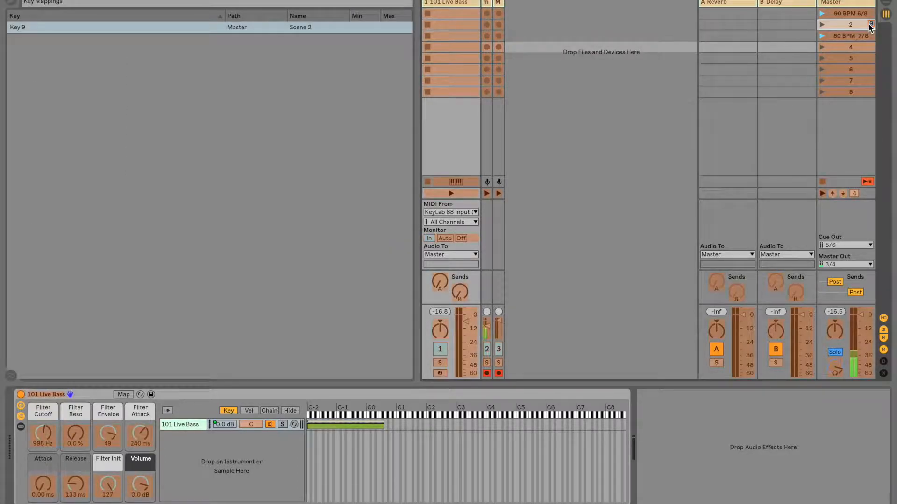
# Step: Delete the key 9 mapping from scene 2 and map computer key K to launch scene 5 on the Master track instead
pyautogui.press('BackSpace')
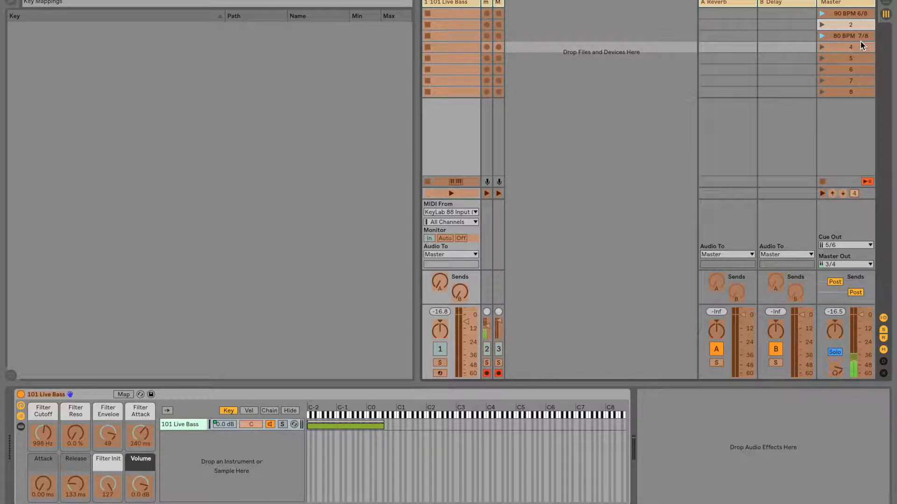
pyautogui.click(856, 57)
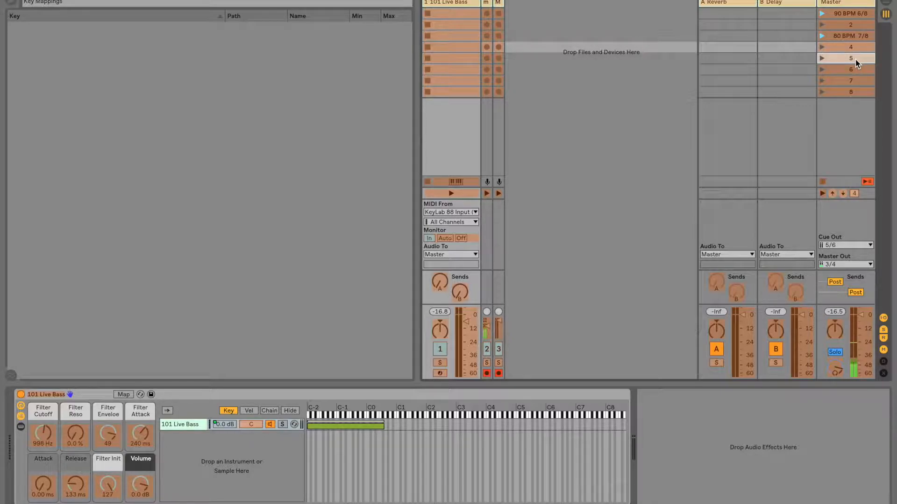
pyautogui.press('k')
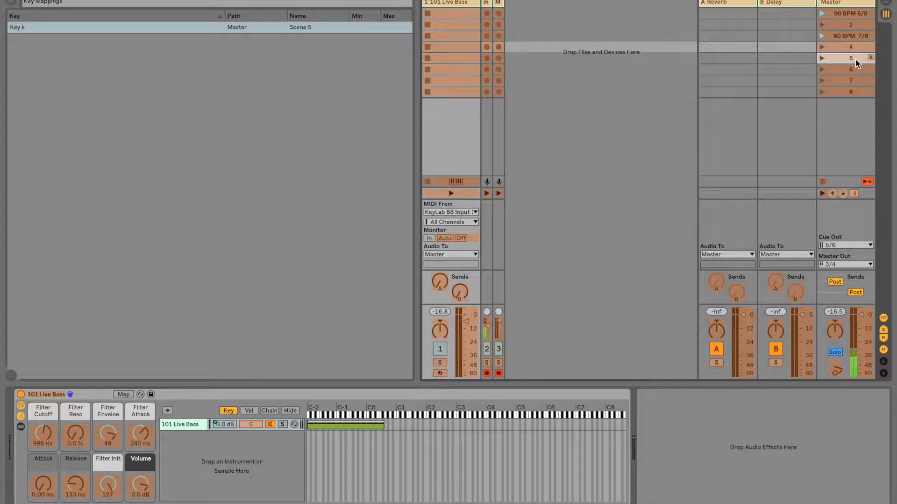
pyautogui.press('super+k')
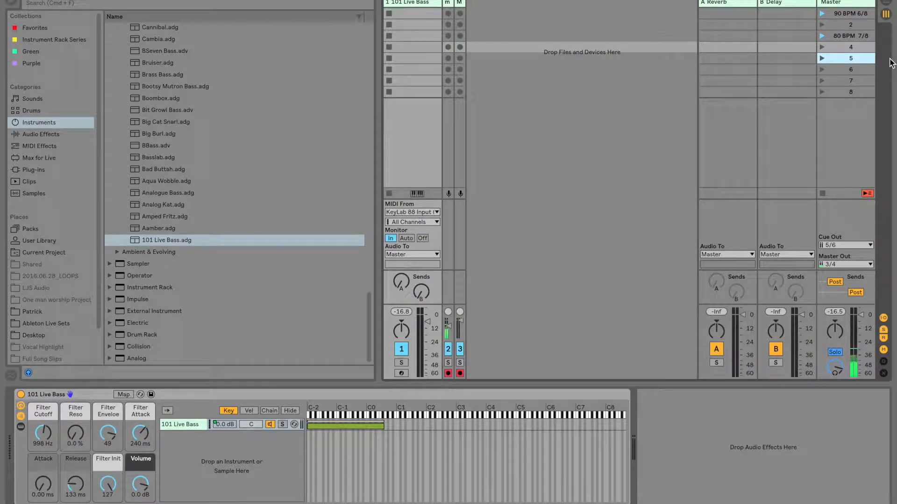
pyautogui.press('k')
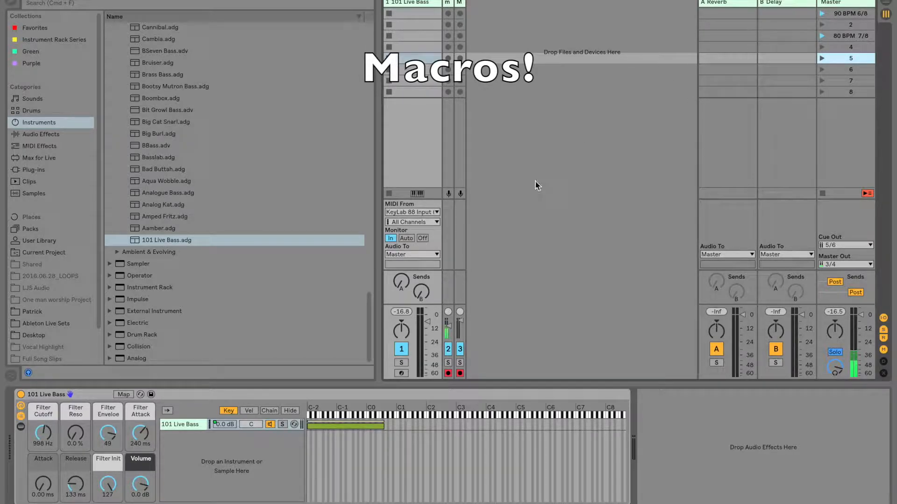
# Step: Show the devices inside the 101 Live Bass rack and unfold its Chorus and Limiter
pyautogui.click(407, 3)
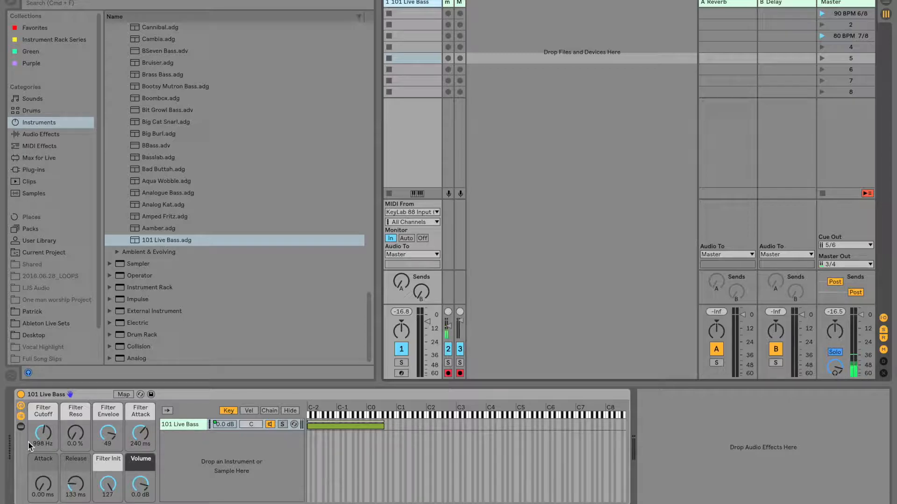
pyautogui.click(21, 426)
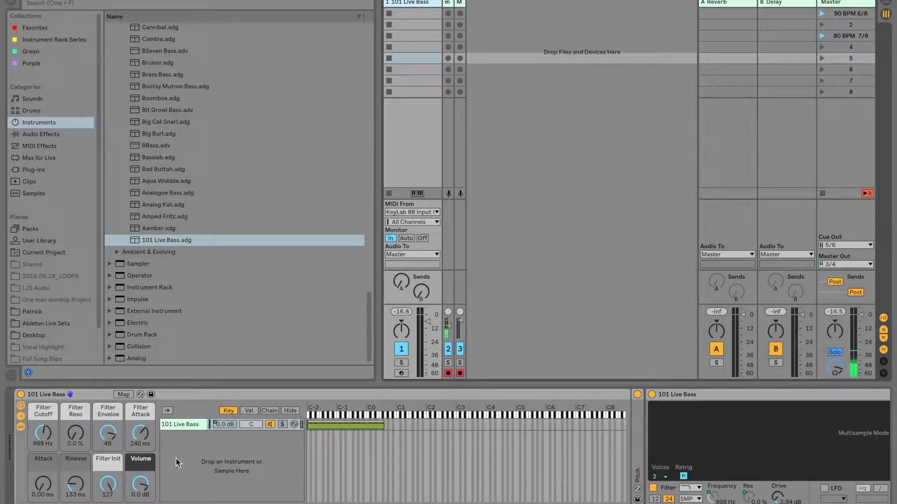
pyautogui.hscroll(5, 623, 460)
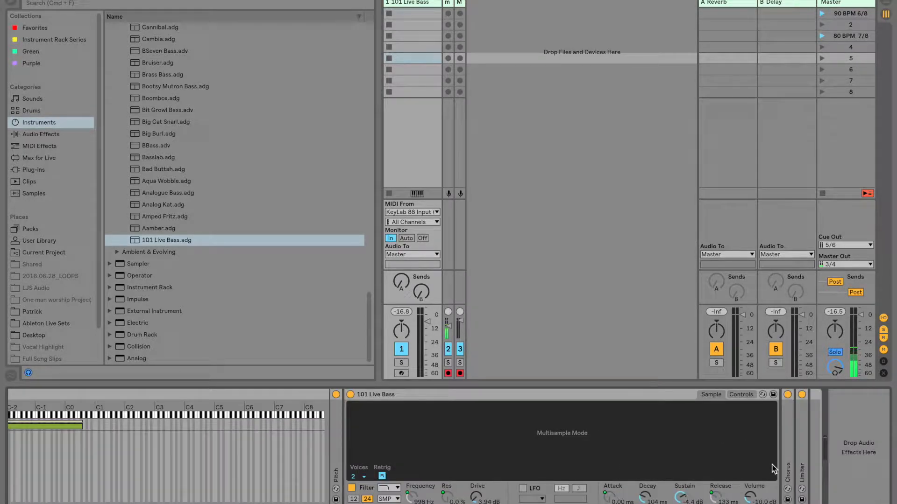
pyautogui.doubleClick(788, 465)
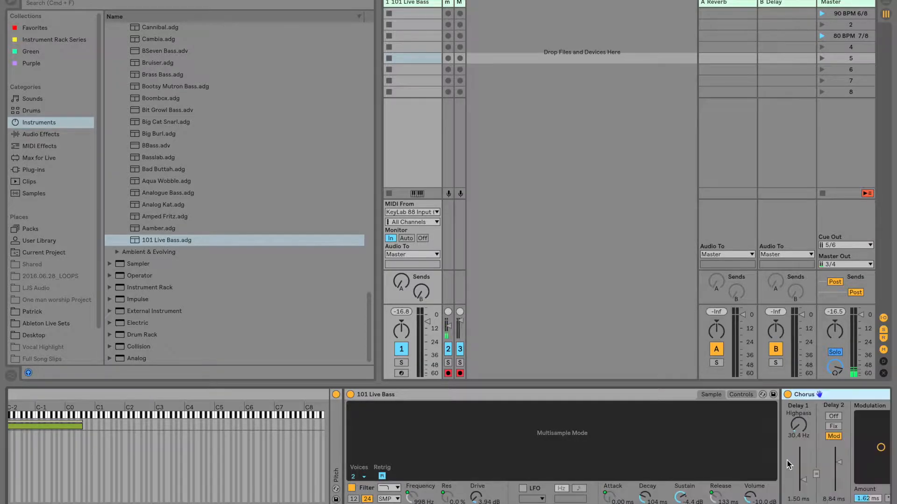
pyautogui.doubleClick(805, 450)
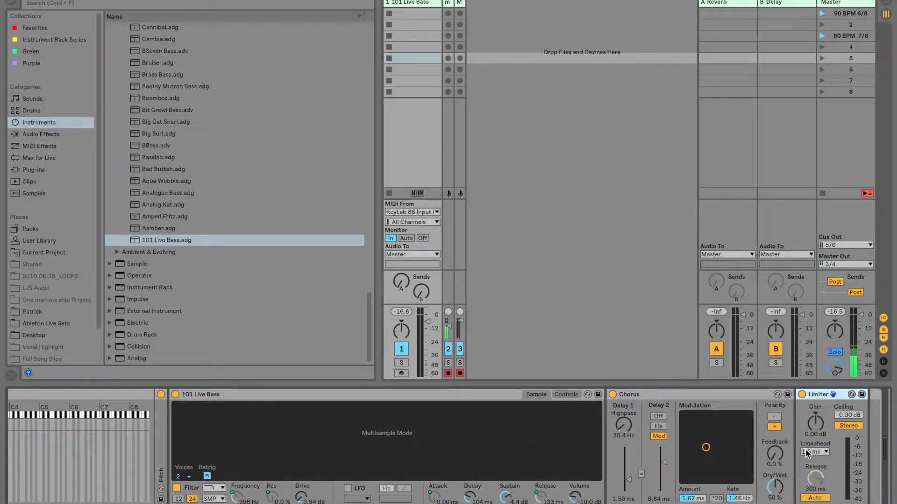
pyautogui.hscroll(-10, 553, 462)
pyautogui.hscroll(-1, 445, 479)
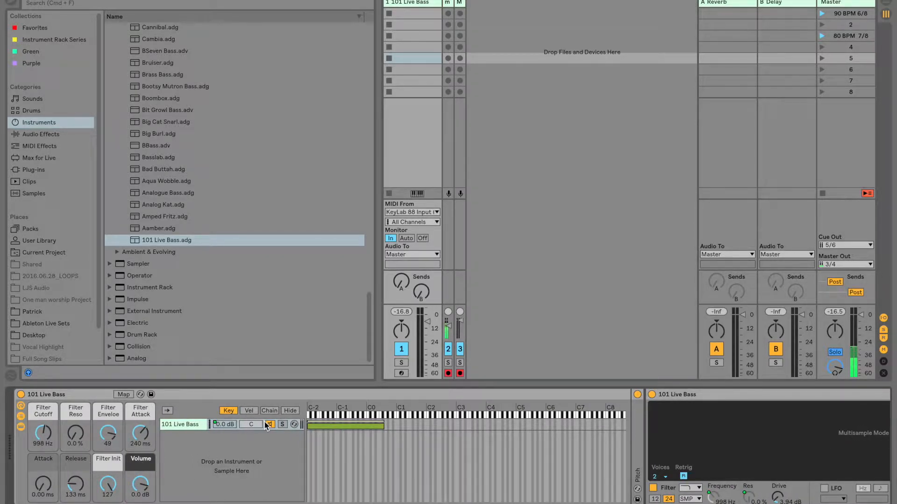
# Step: Map the 101 Live Bass instrument's filter Drive to the Filter Attack macro and turn that macro to about 62
pyautogui.click(126, 394)
pyautogui.click(781, 498)
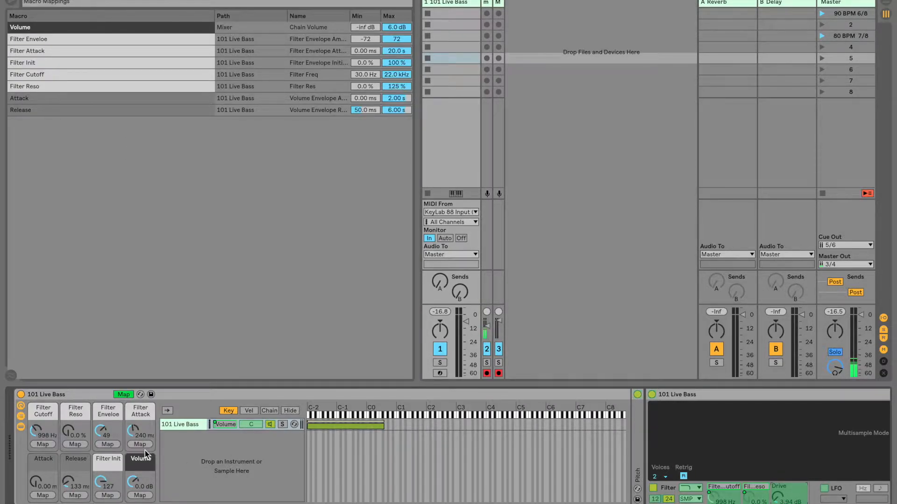
pyautogui.click(146, 438)
pyautogui.click(782, 497)
pyautogui.click(146, 444)
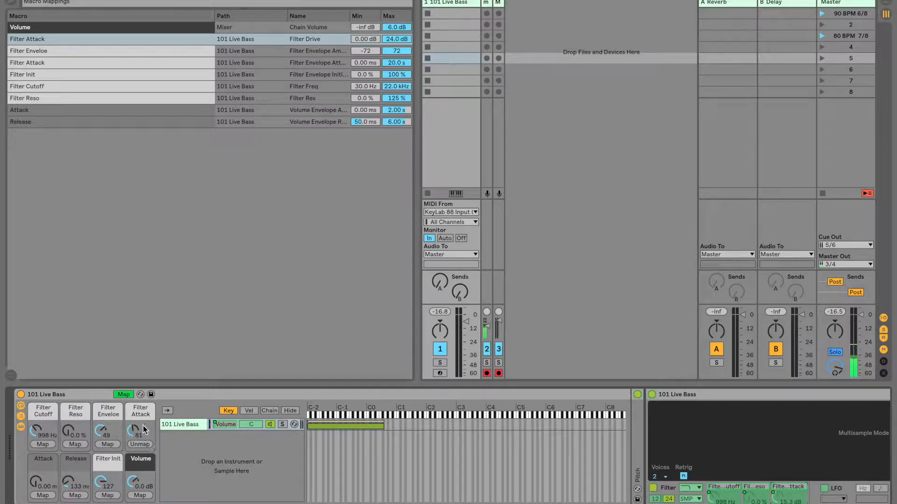
pyautogui.click(123, 394)
pyautogui.moveTo(140, 433); pyautogui.dragTo(143, 437)
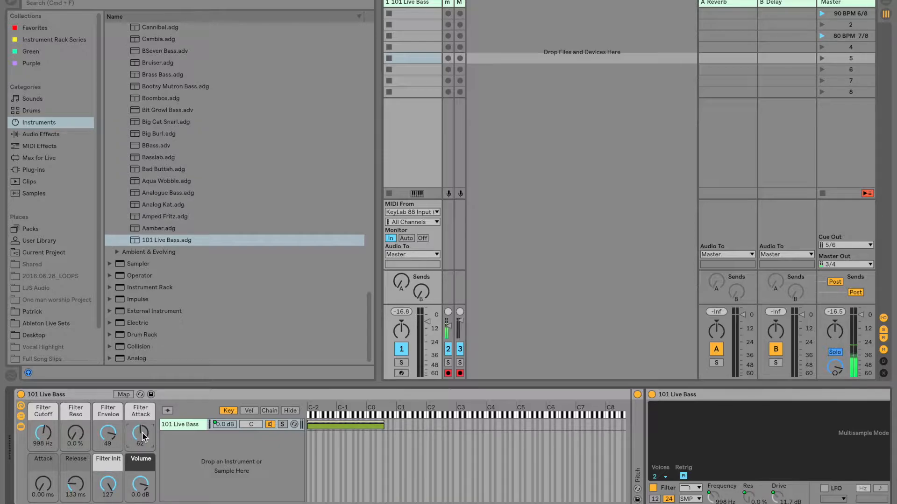